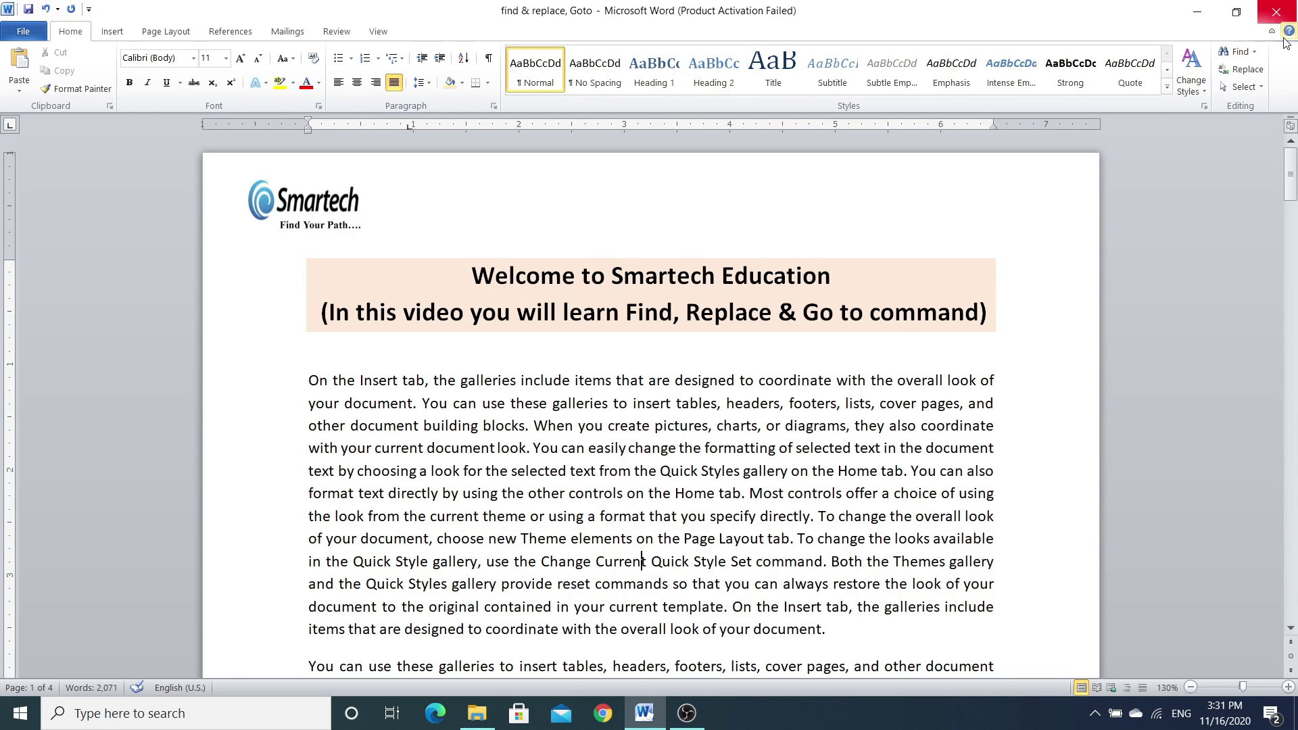
Search the document for 'format' and scroll through its 33 highlighted matches.
left_click(1240, 53)
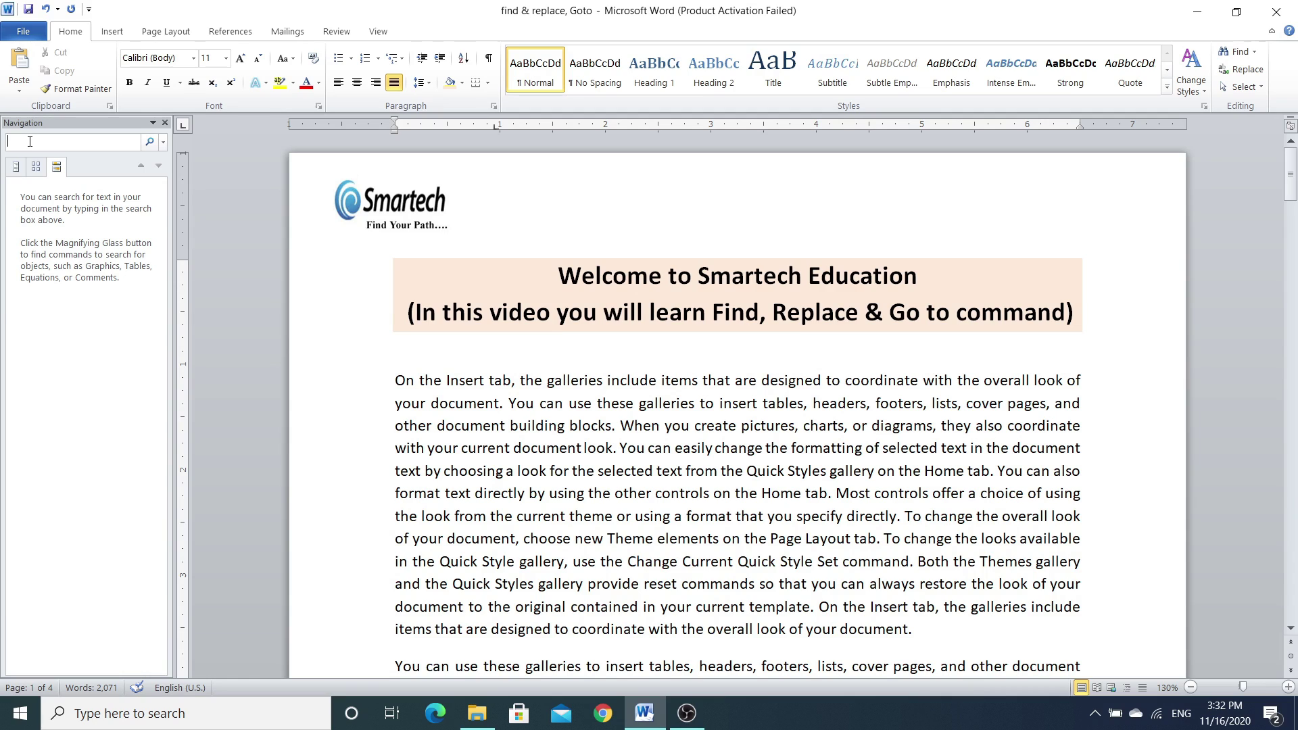
type("format")
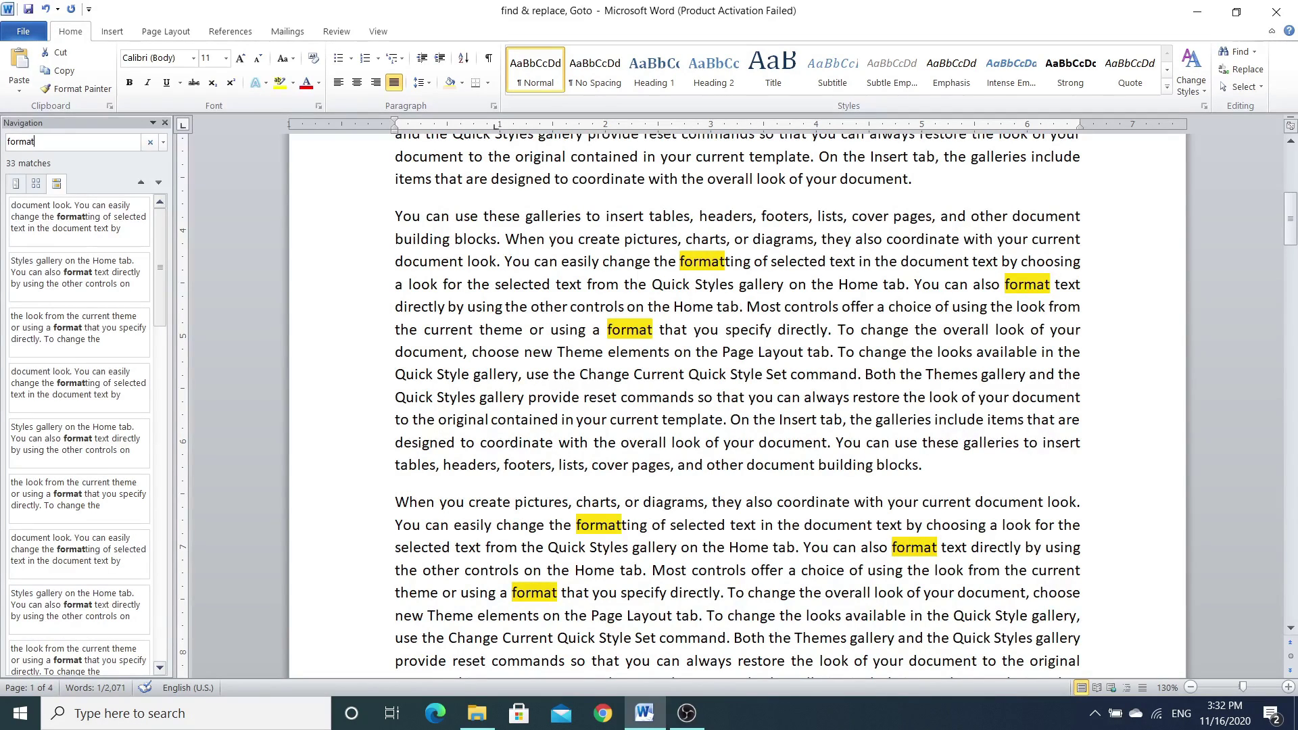
scroll(824, 568, "down", 3)
scroll(824, 568, "down", 5)
scroll(824, 568, "up", 8)
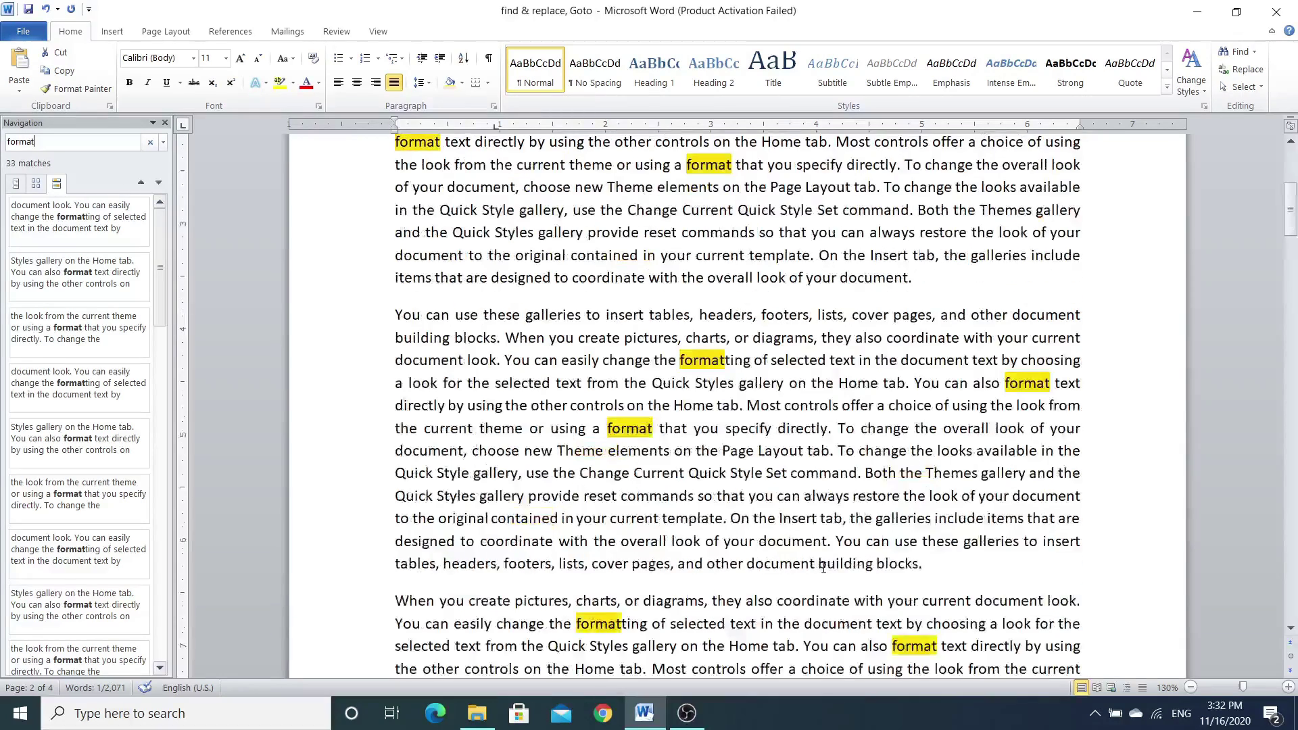
scroll(823, 568, "up", 8)
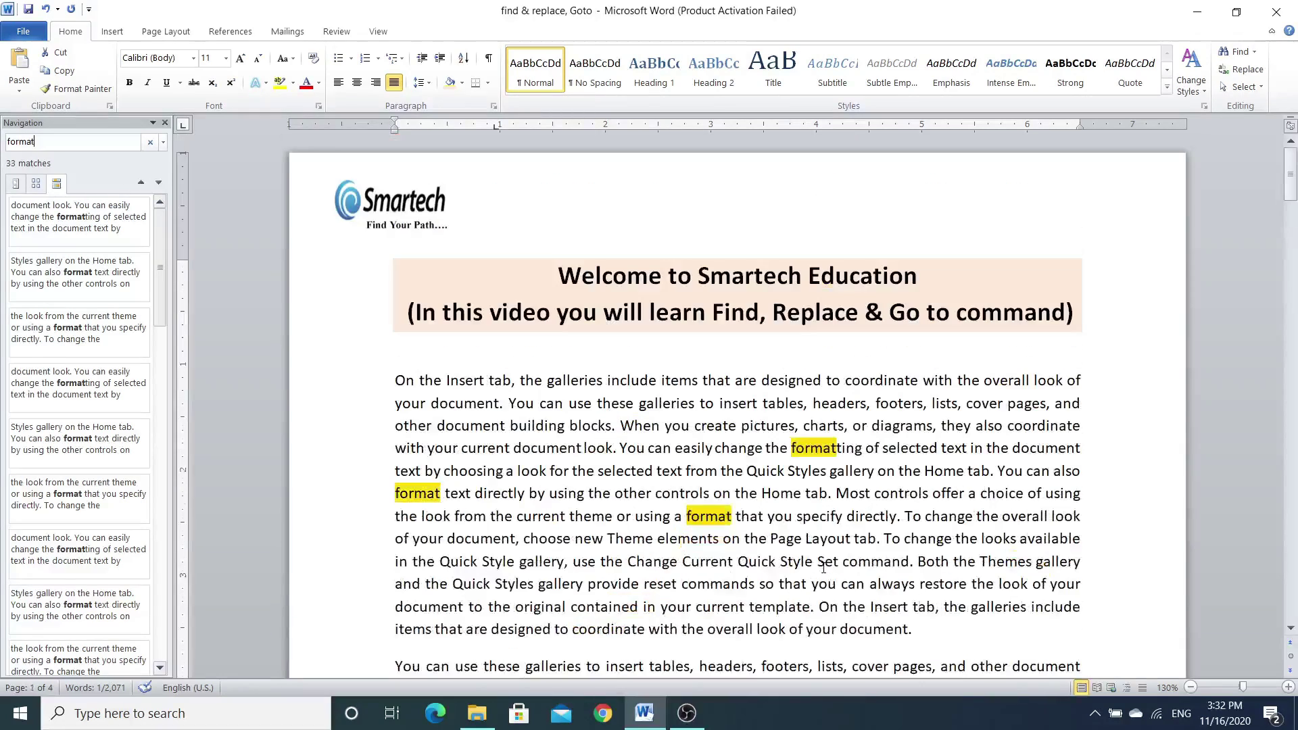
Rerun the search with Ctrl+F, switch the term to 'look' for 78 matches, then close the pane.
left_click(165, 122)
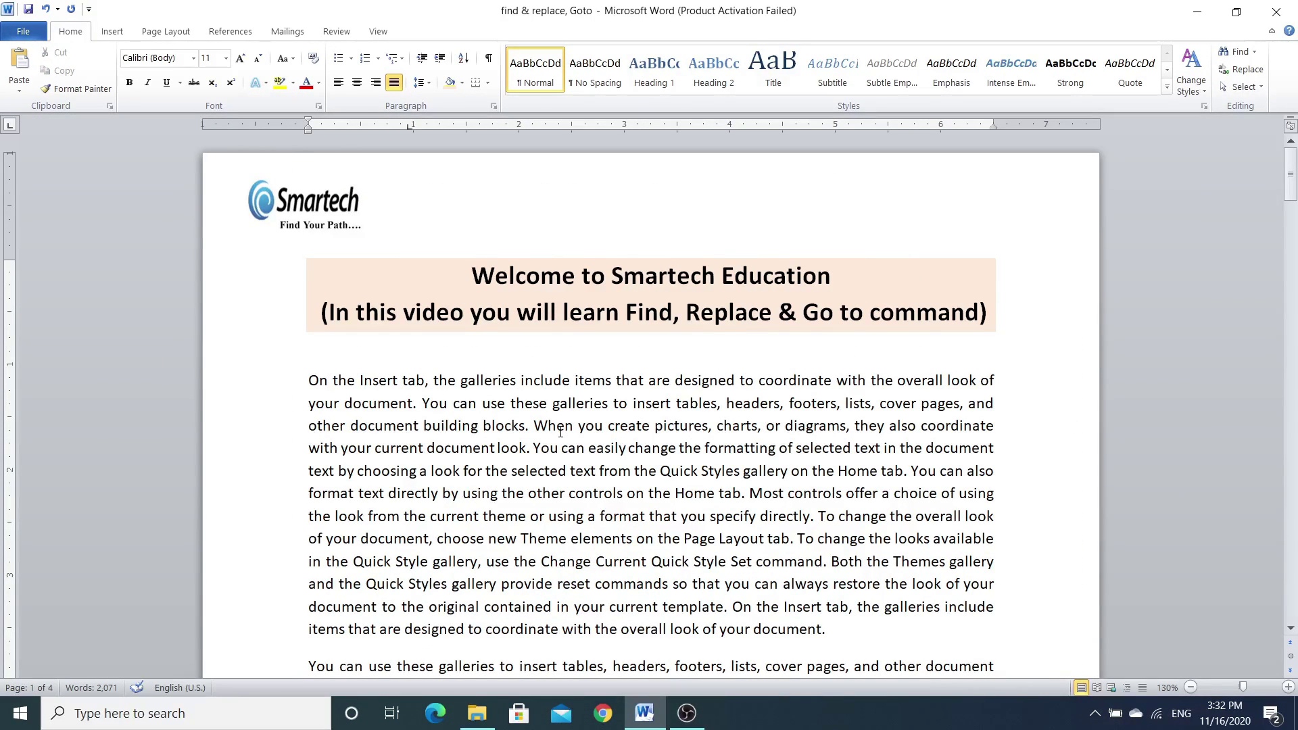
key("ctrl+f")
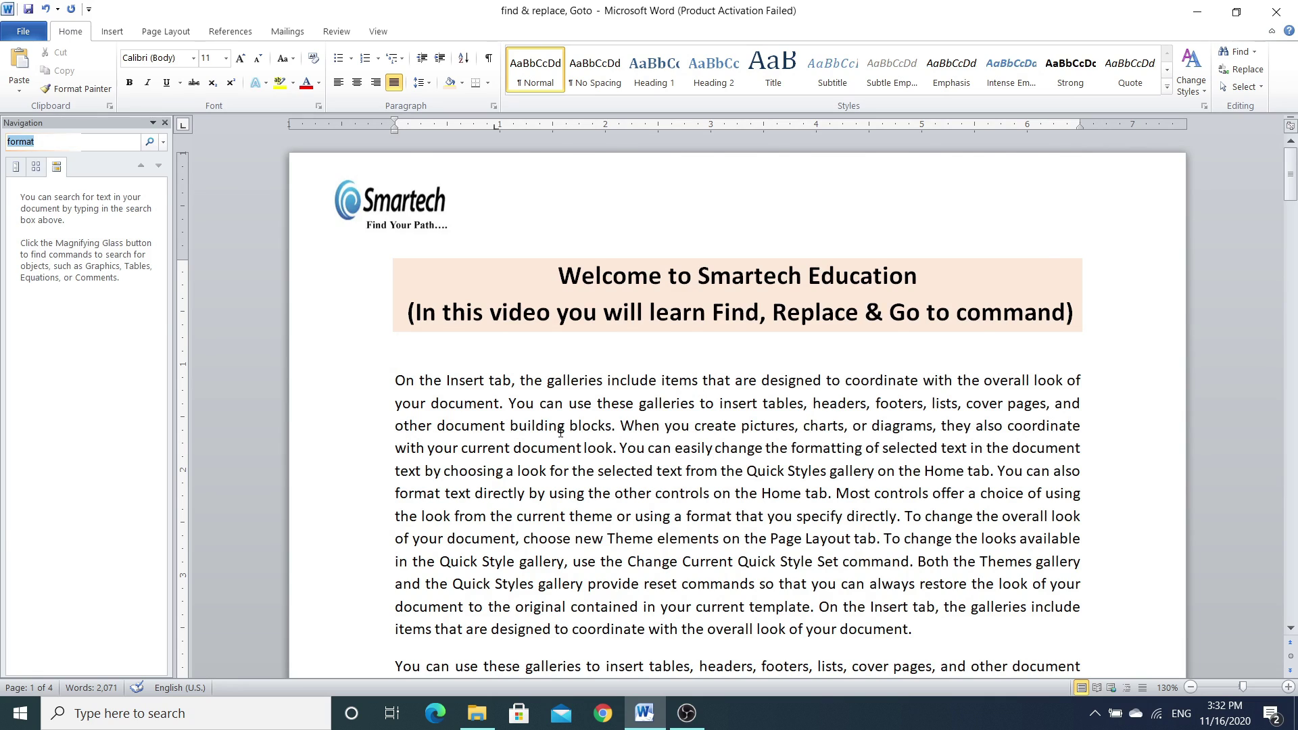
key("Return")
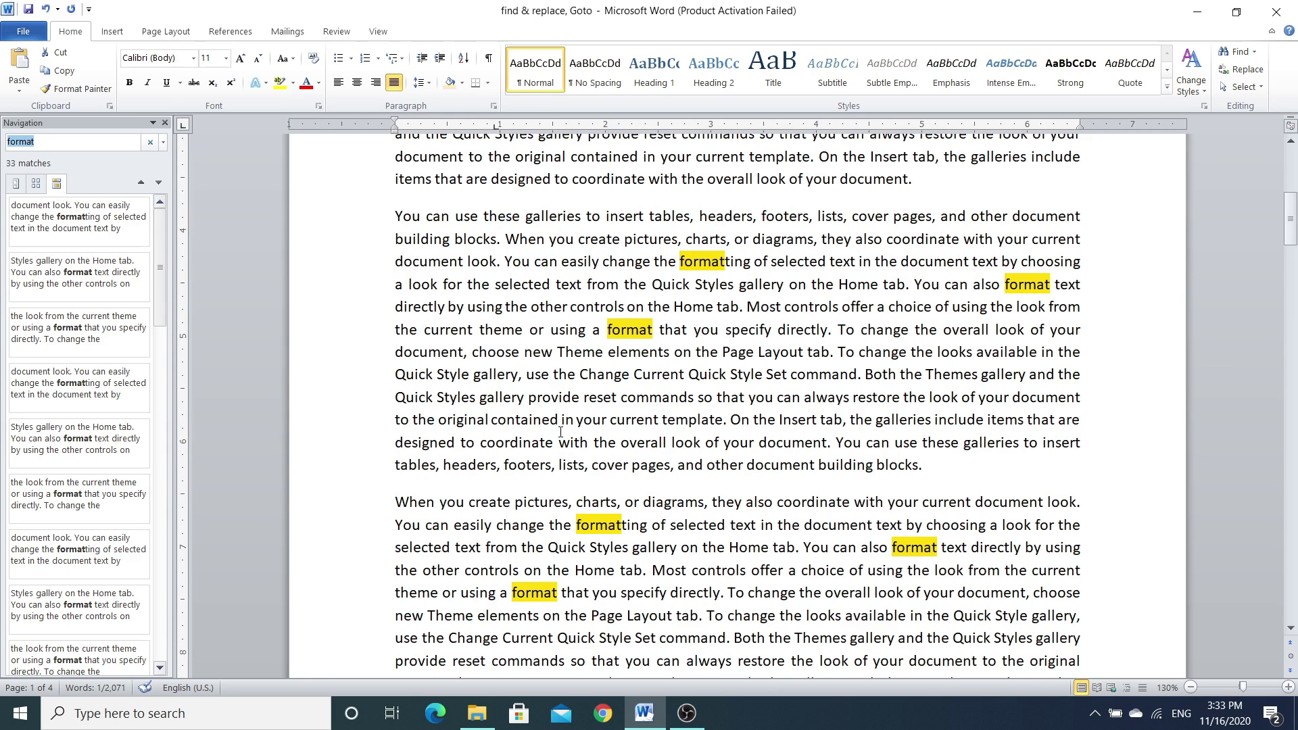
type("look")
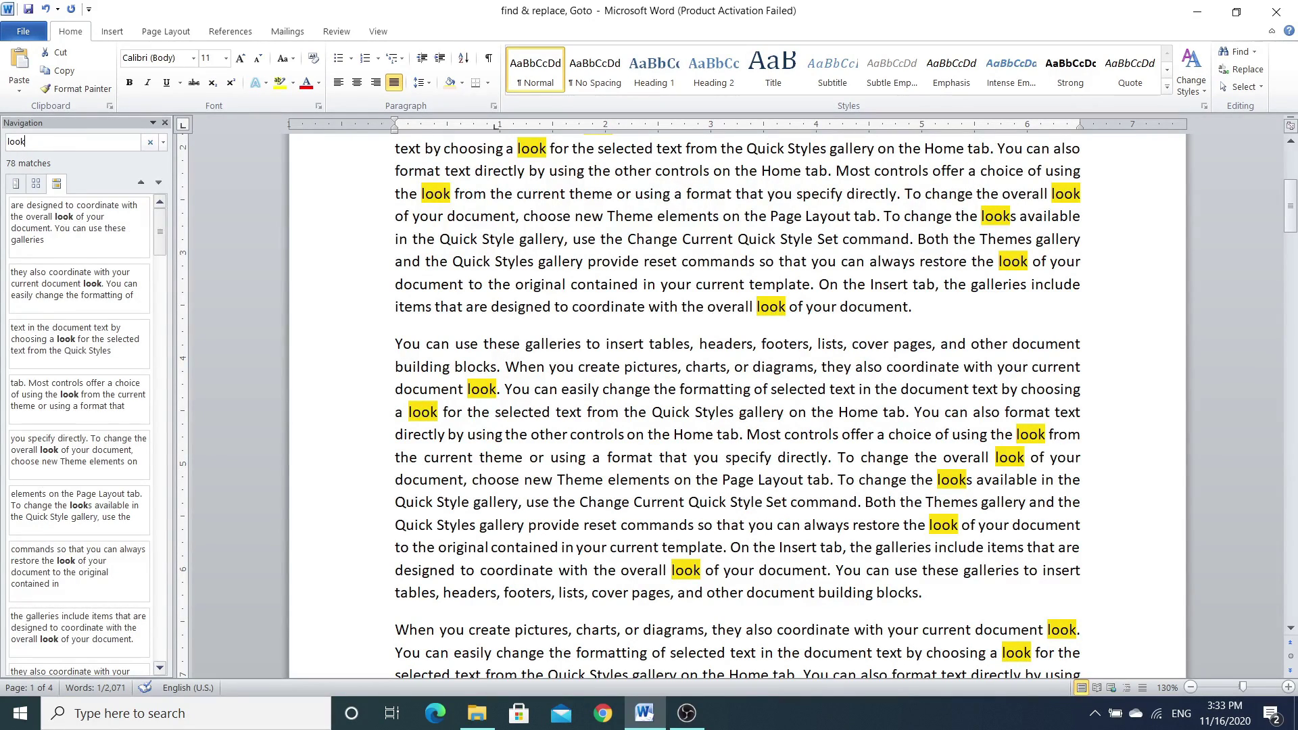
key("Escape")
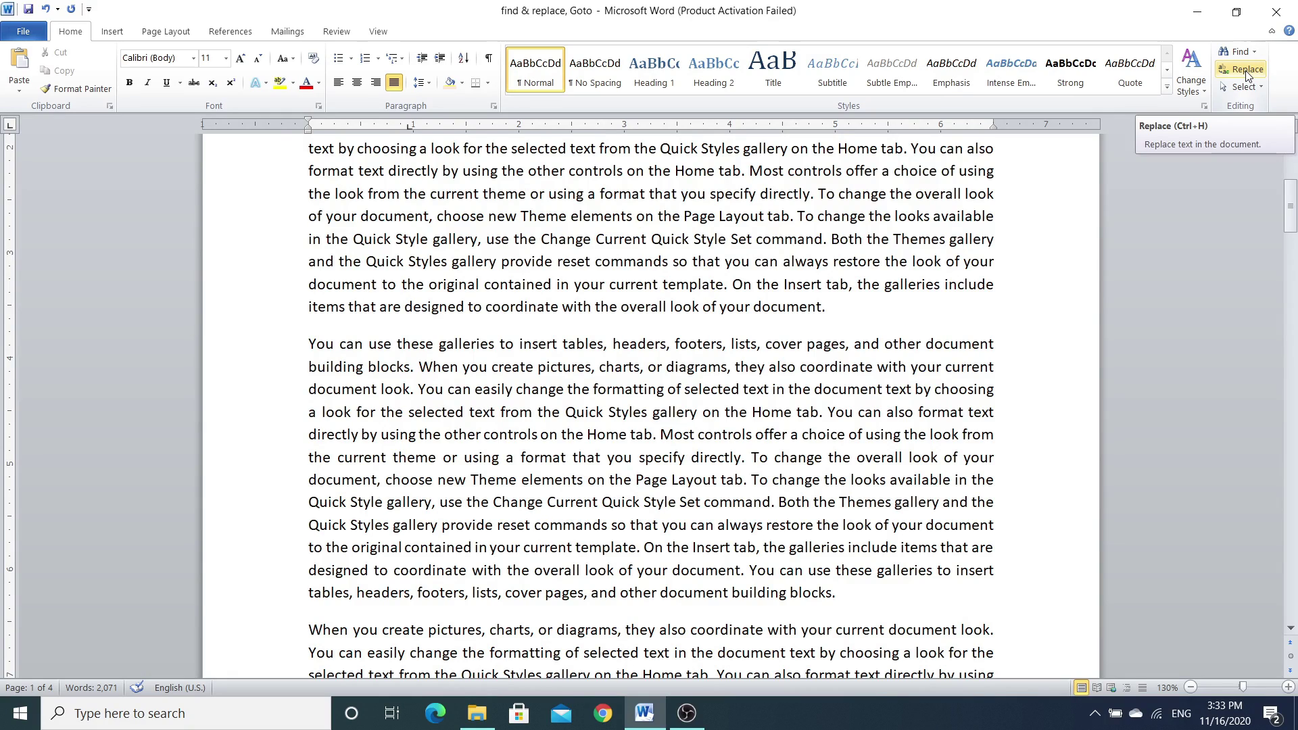
Open Find and Replace and browse its Find, Replace and Go To tabs, ending on Replace.
left_click(1246, 73)
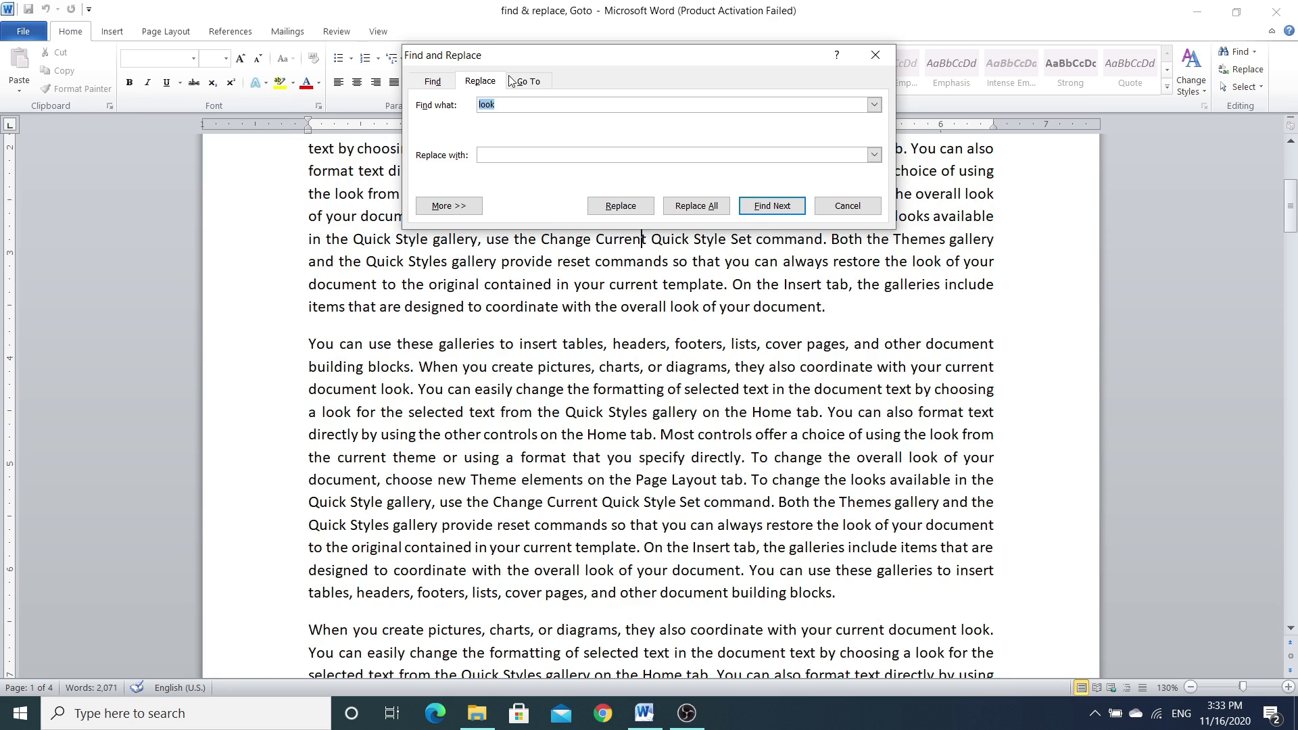
left_click(427, 81)
left_click(479, 80)
left_click(528, 81)
left_click(480, 81)
left_click(432, 81)
left_click(477, 82)
Replace all occurrences of 'look' with 'looks' throughout the document.
left_click(530, 153)
type("look")
type("s")
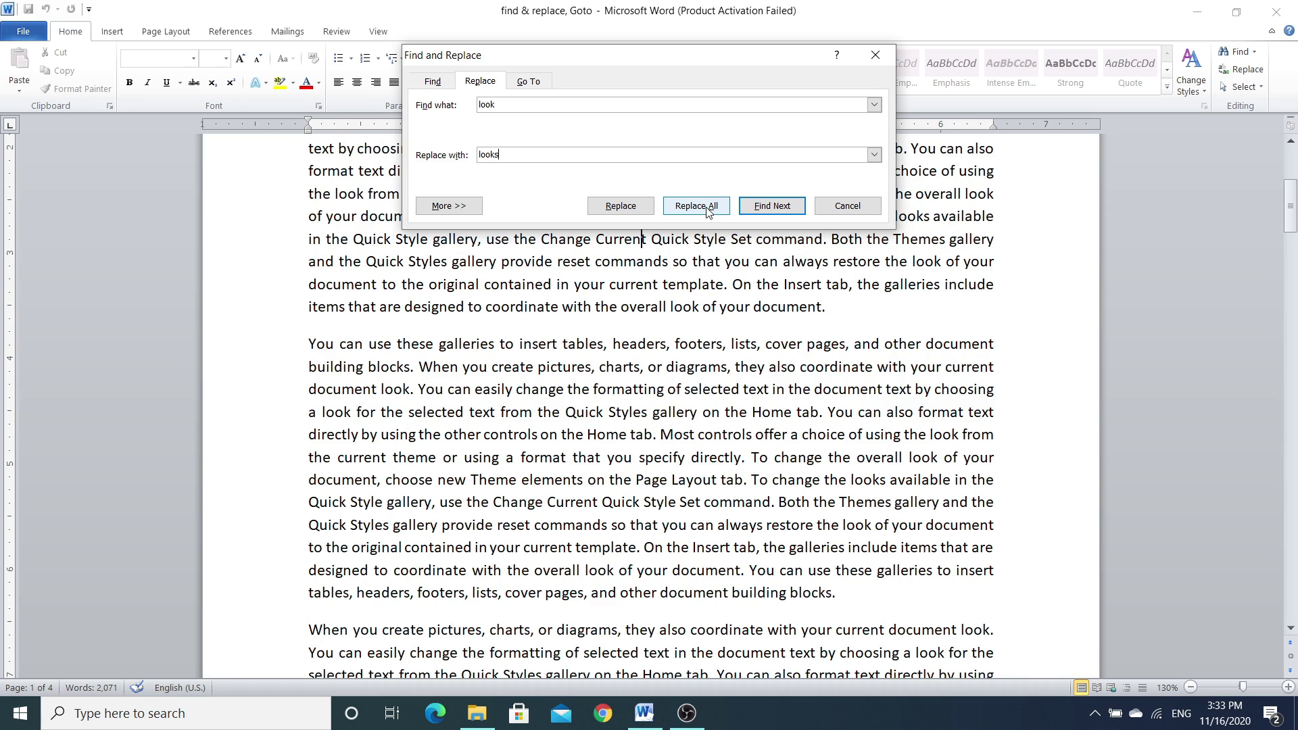
mouse_move(683, 49)
left_mouse_down()
mouse_move(1061, 80)
mouse_move(1066, 63)
left_mouse_up()
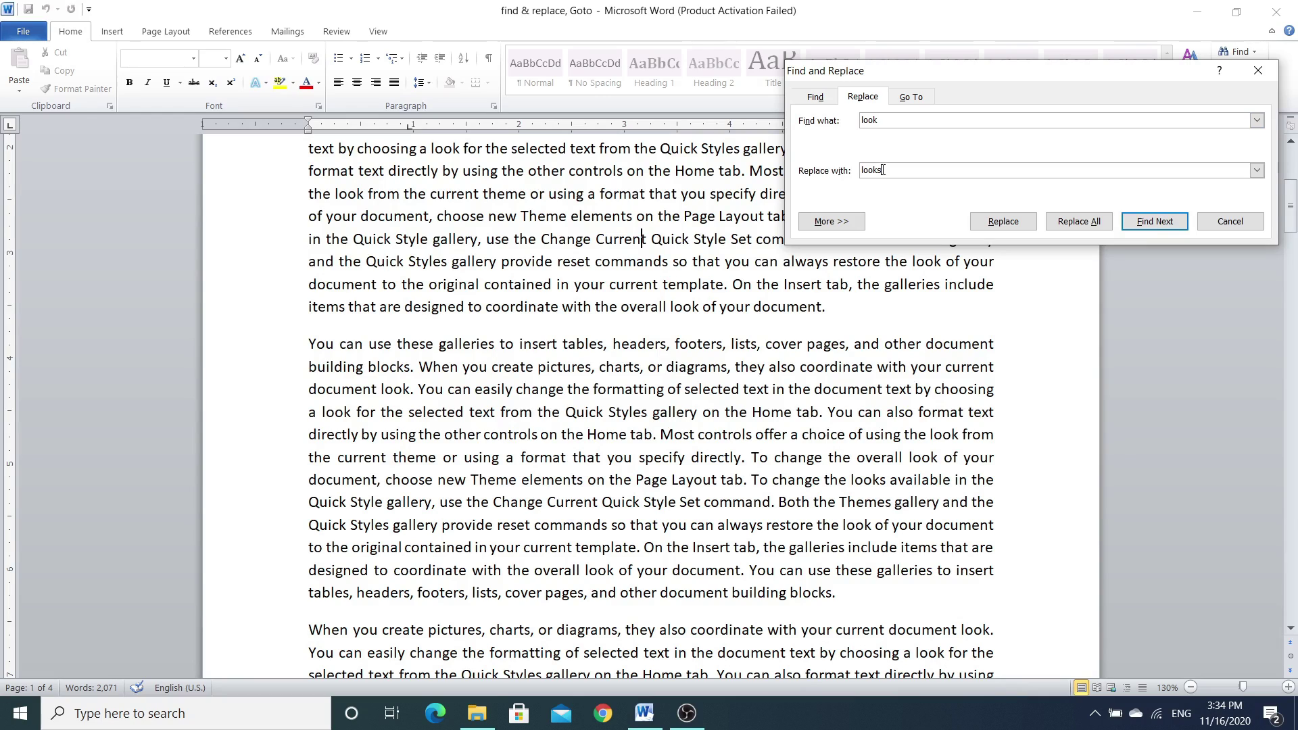
left_click(1092, 226)
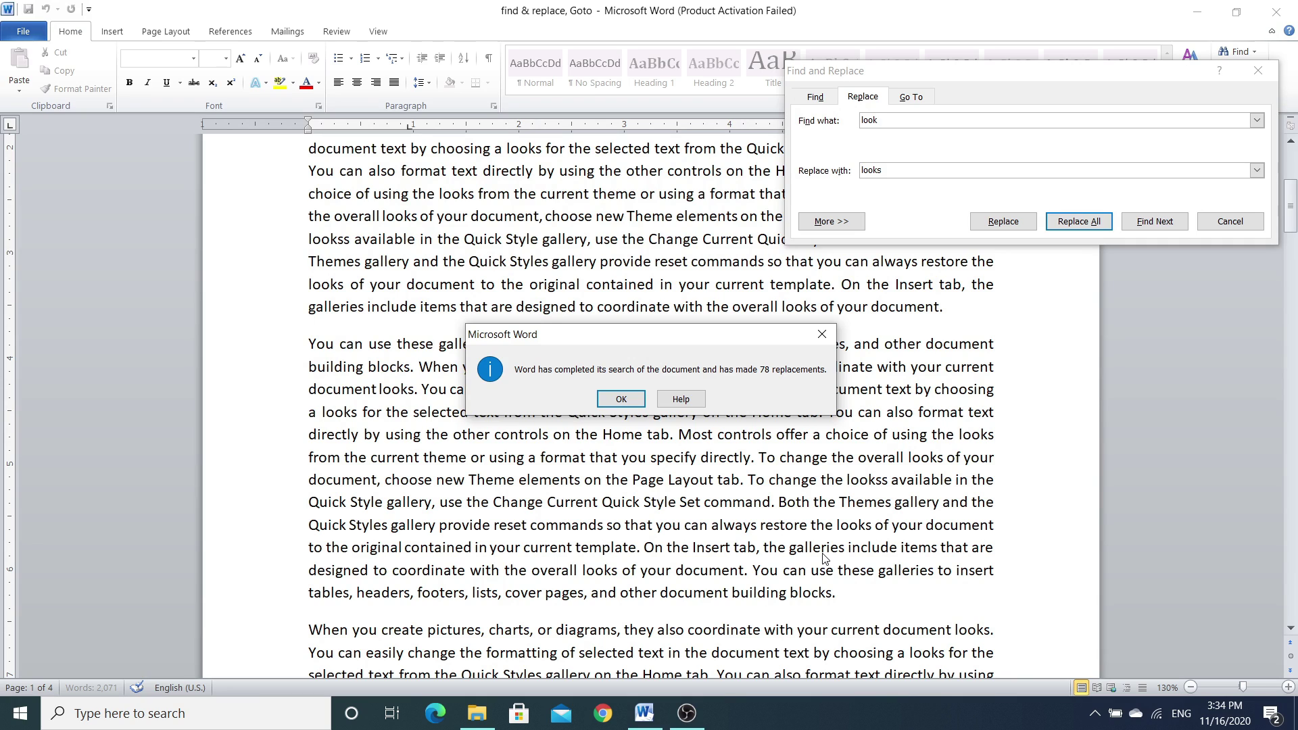
Dismiss the 78-replacements message and close the Find and Replace dialog.
left_click(622, 399)
key("Escape")
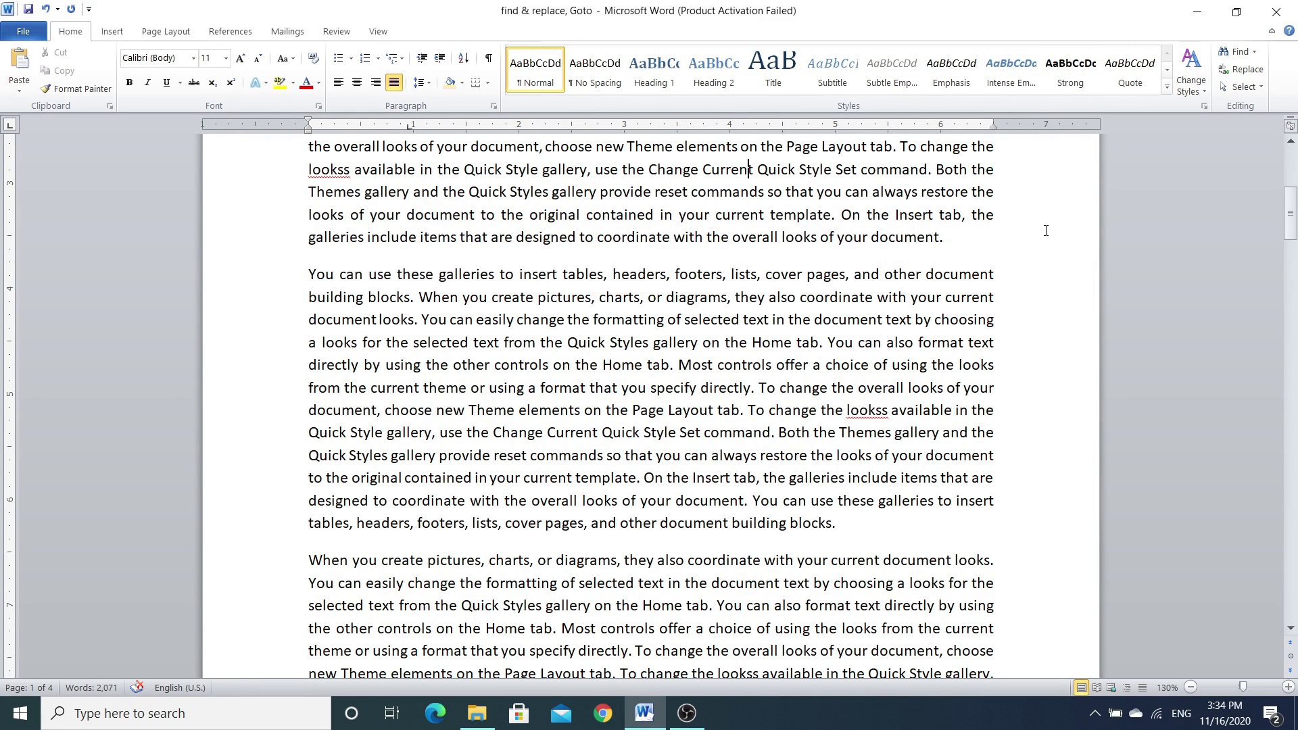
Replace all 'You' with 'yours' using Ctrl+H and acknowledge the 134 replacements.
key("ctrl+h")
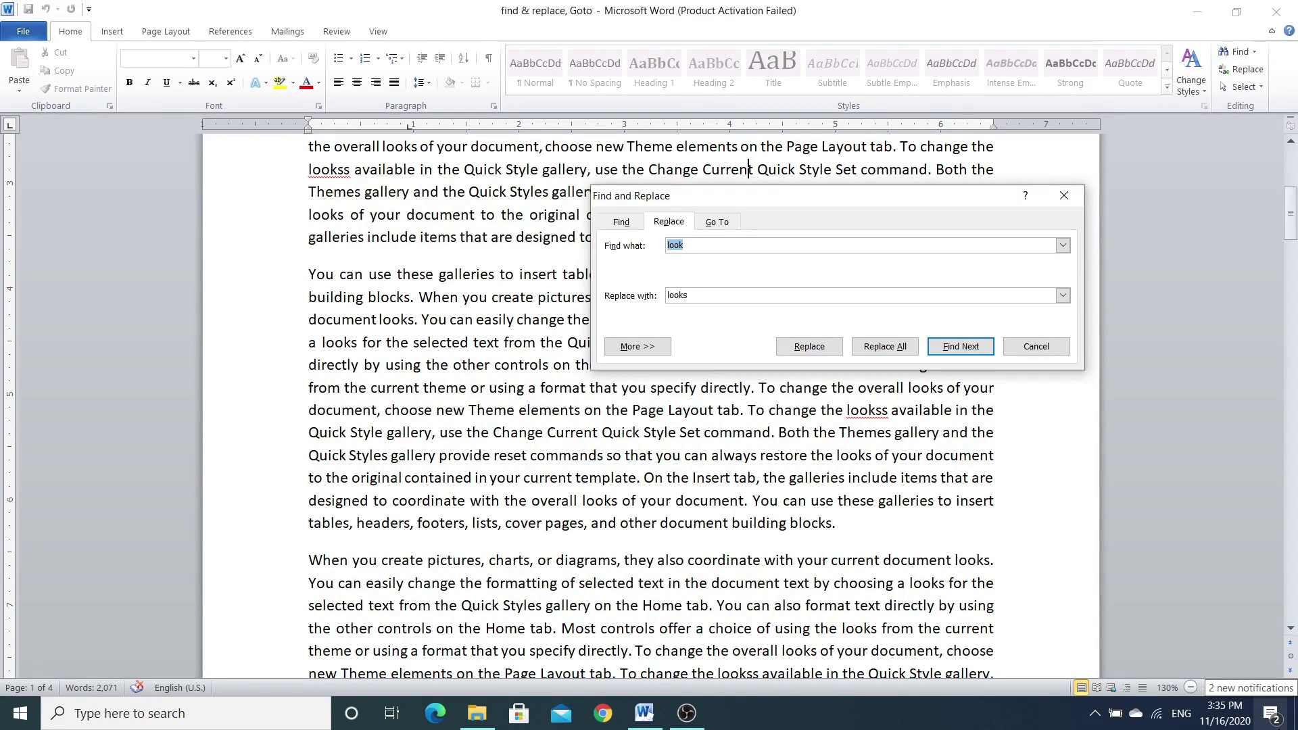
type("You")
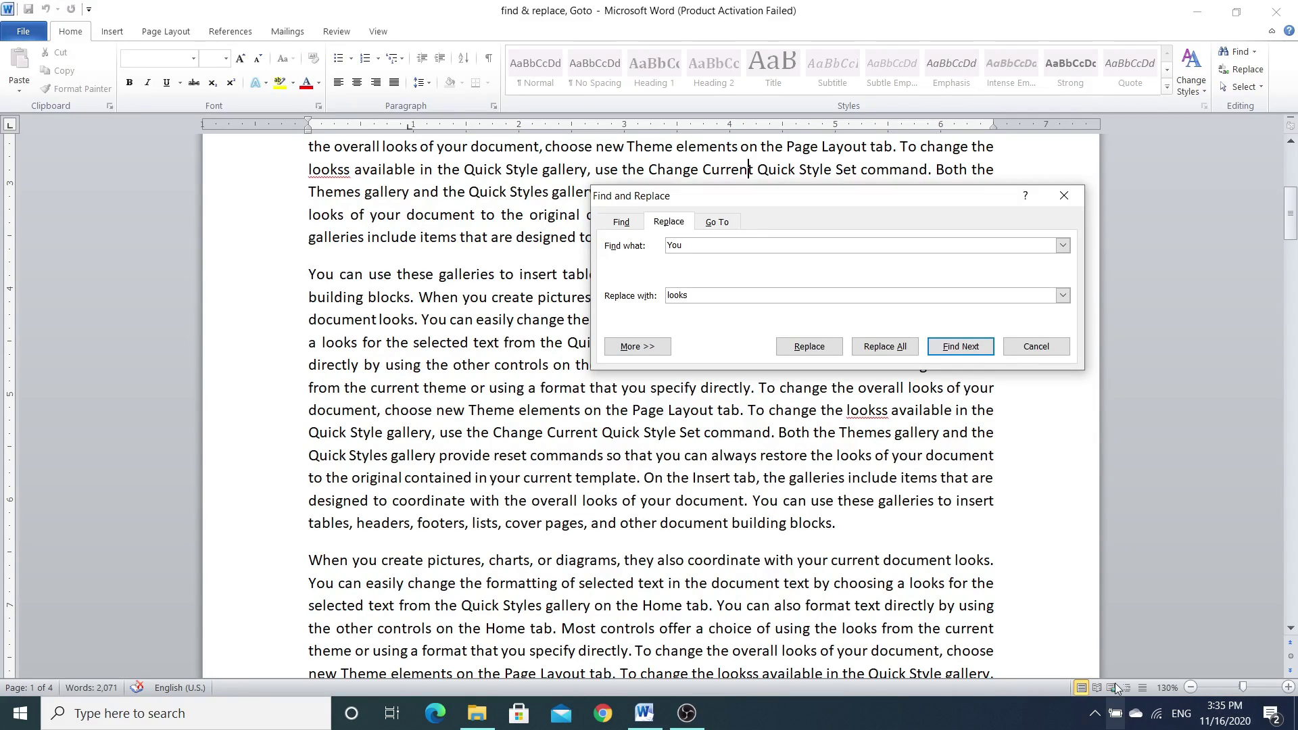
double_click(704, 295)
type("yours")
left_click(886, 348)
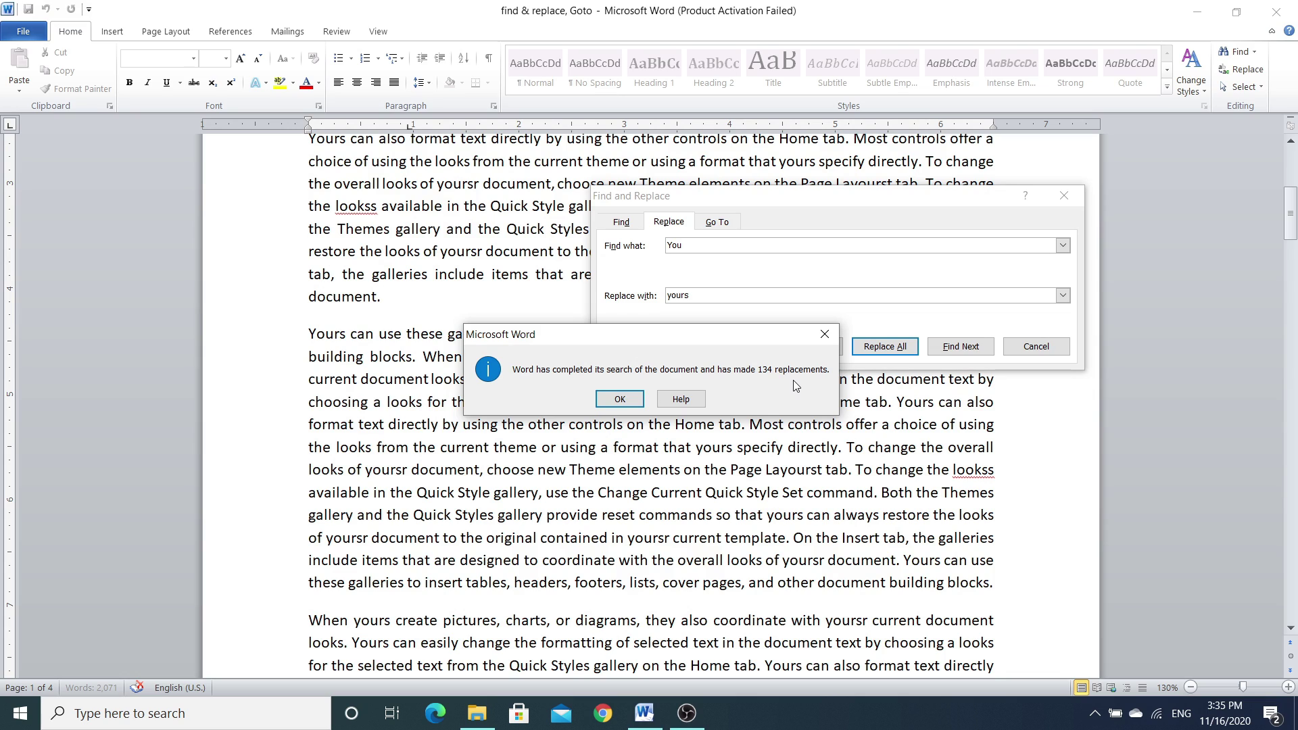
left_click(826, 336)
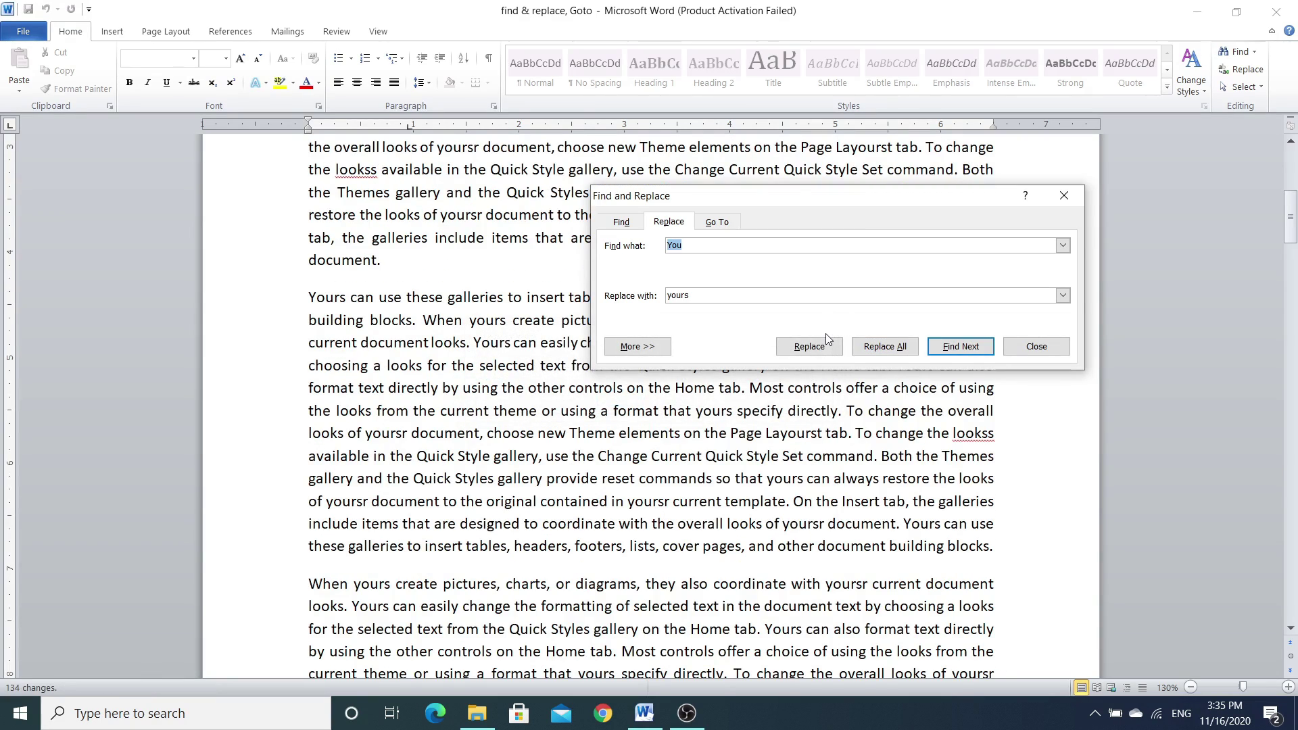
Use Go To to jump to page 3 of the document.
left_click(717, 226)
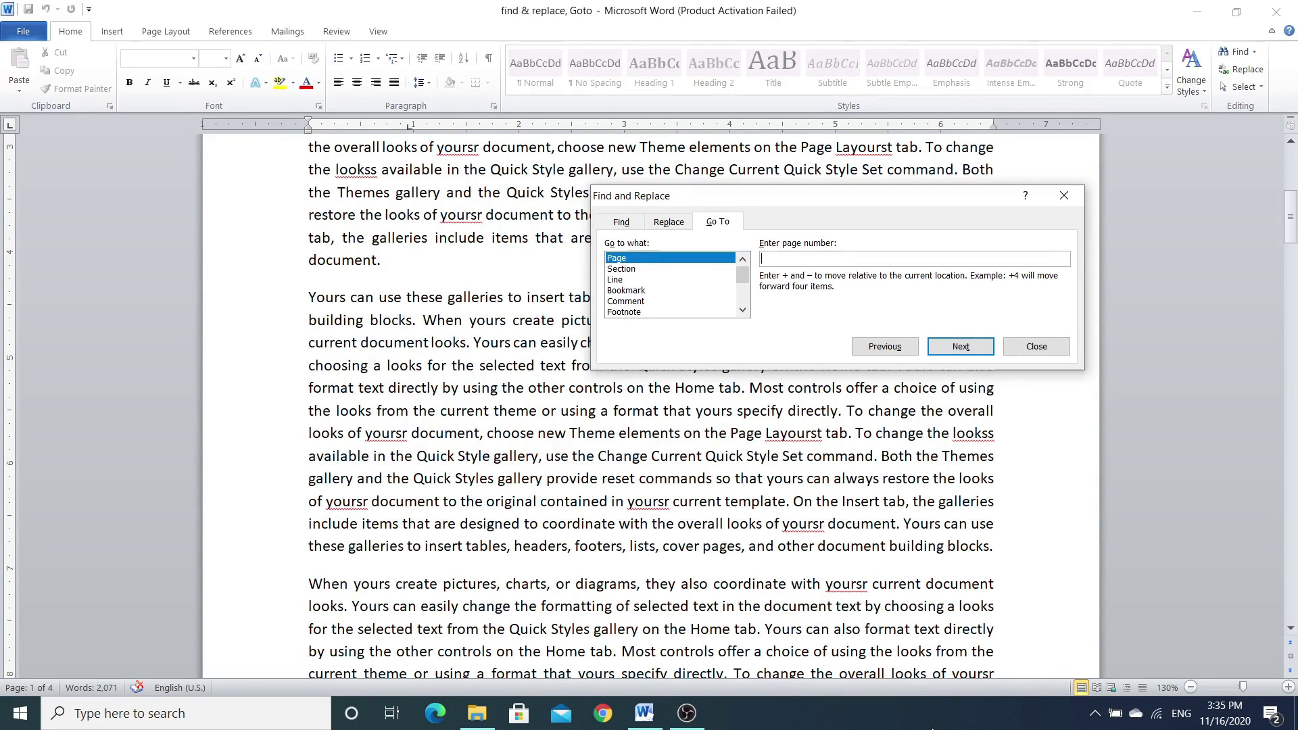
type("3")
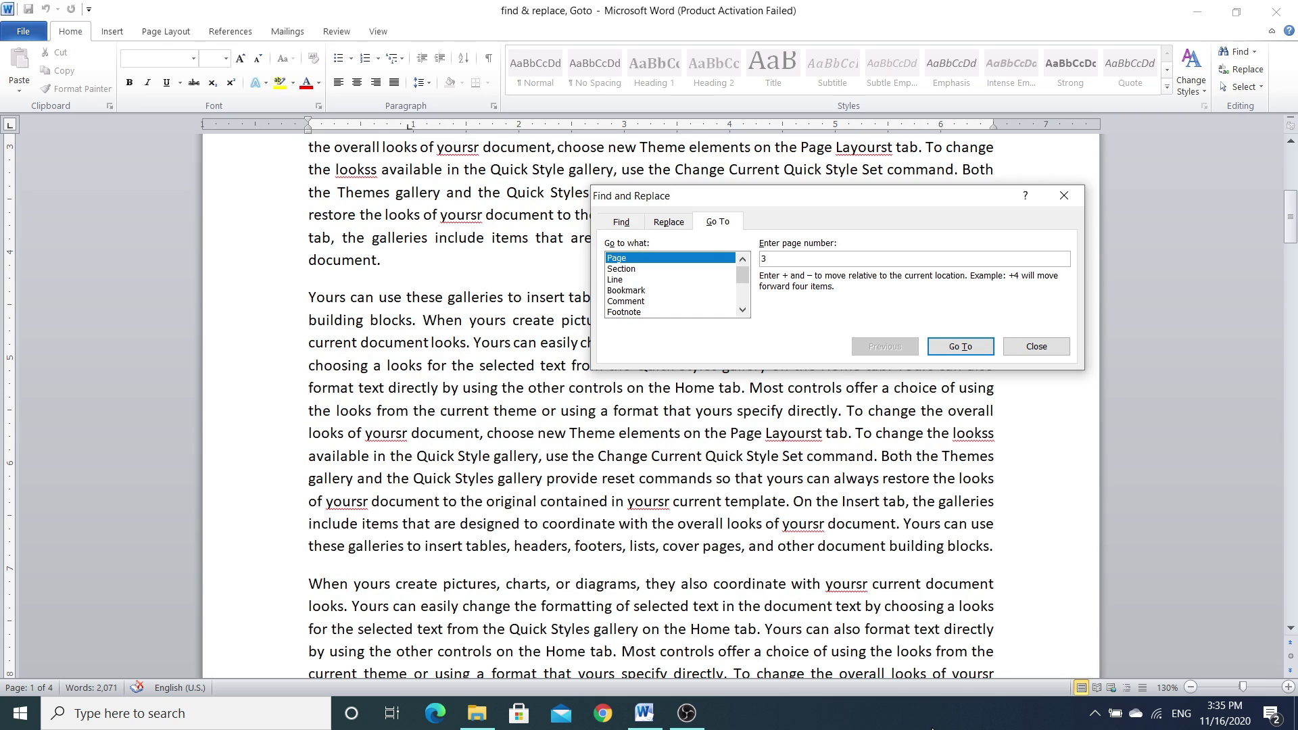
key("Return")
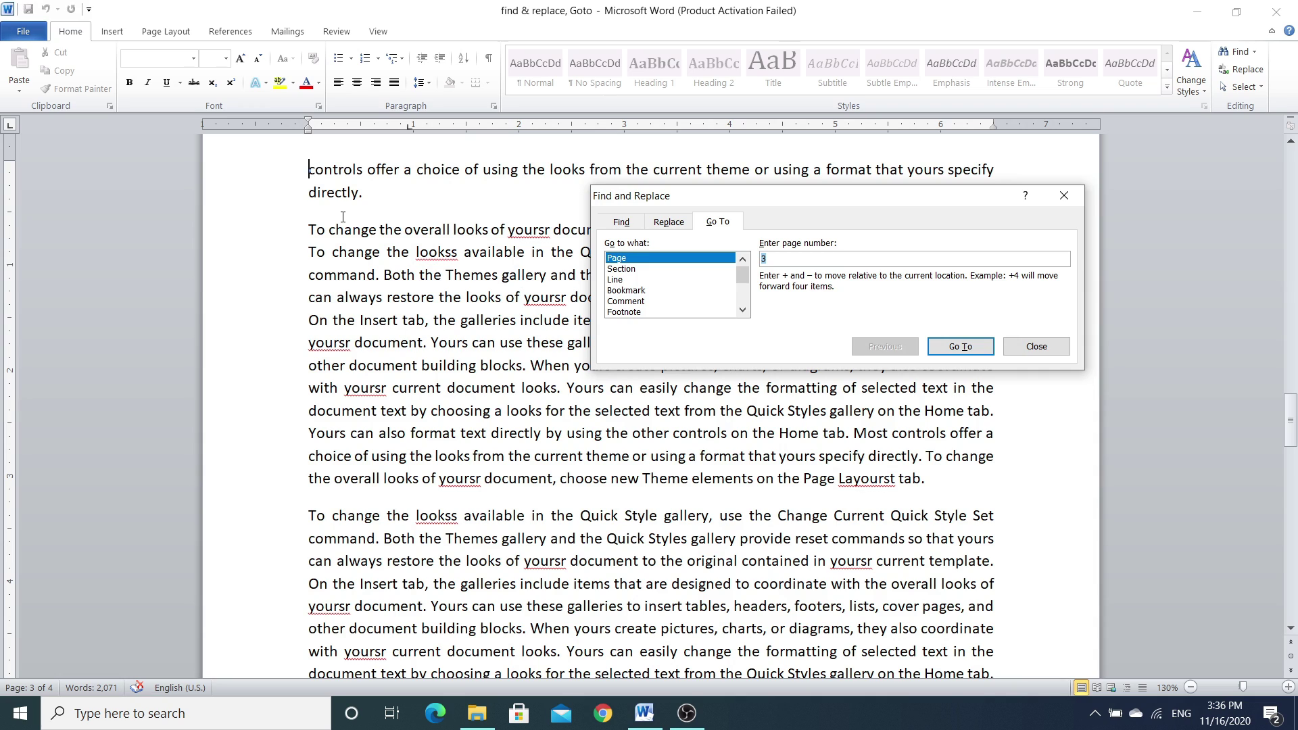
Jump back to page 1 with Go To.
left_click(375, 483)
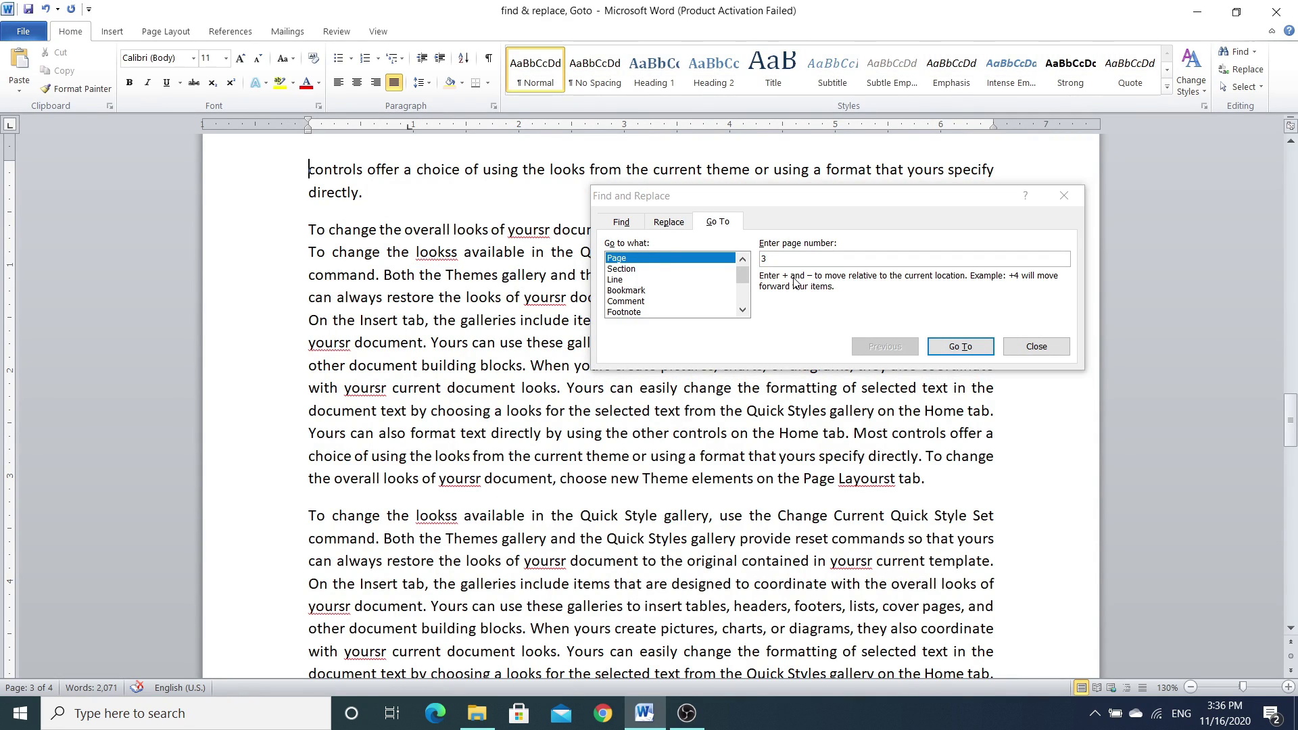
left_click(758, 269)
key("Return")
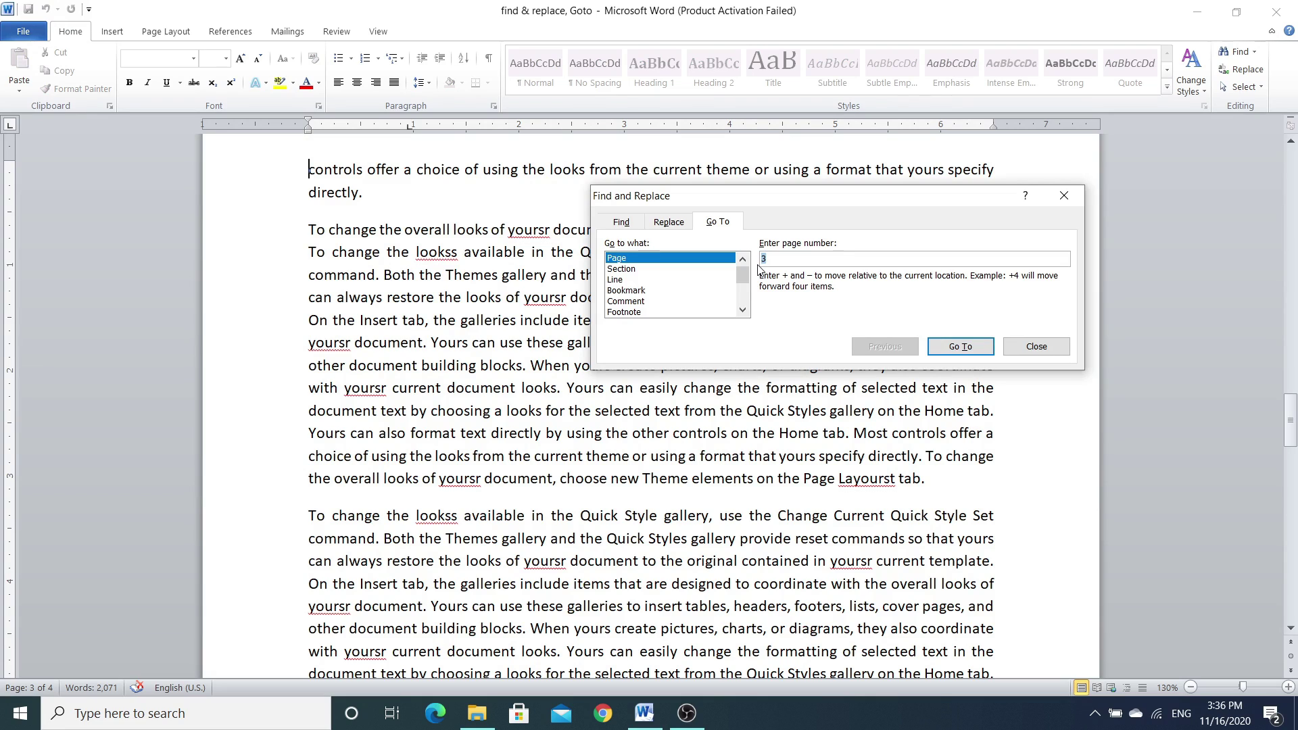
type("1")
key("Return")
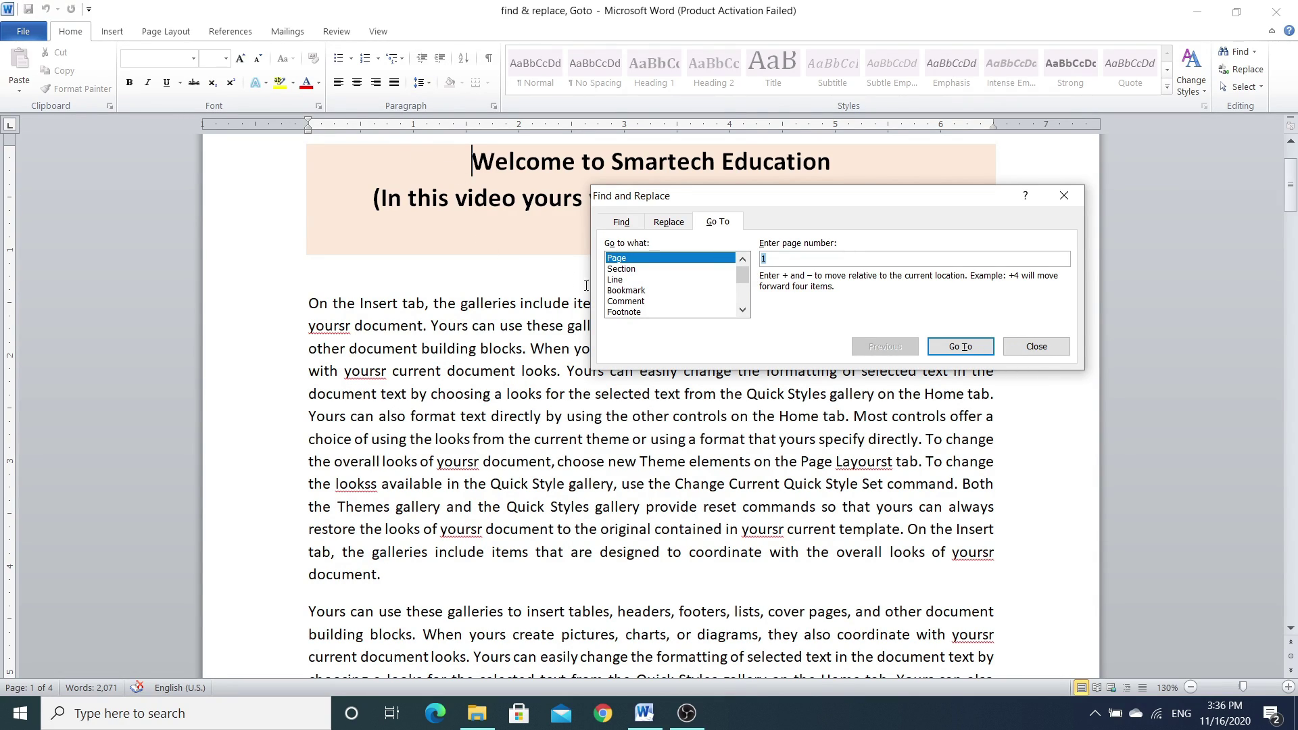
Set Go To to Line, jump to line 6, then close the Find and Replace dialog.
left_click(620, 282)
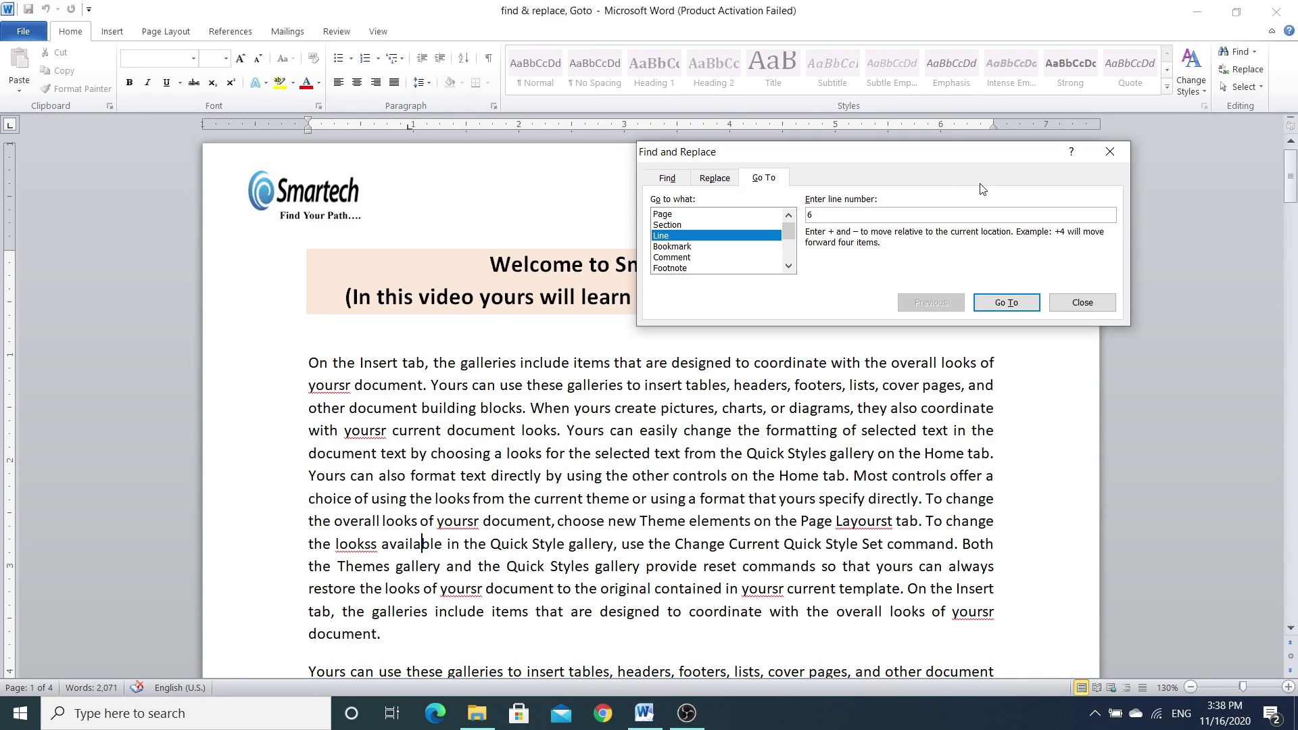
left_click(1023, 306)
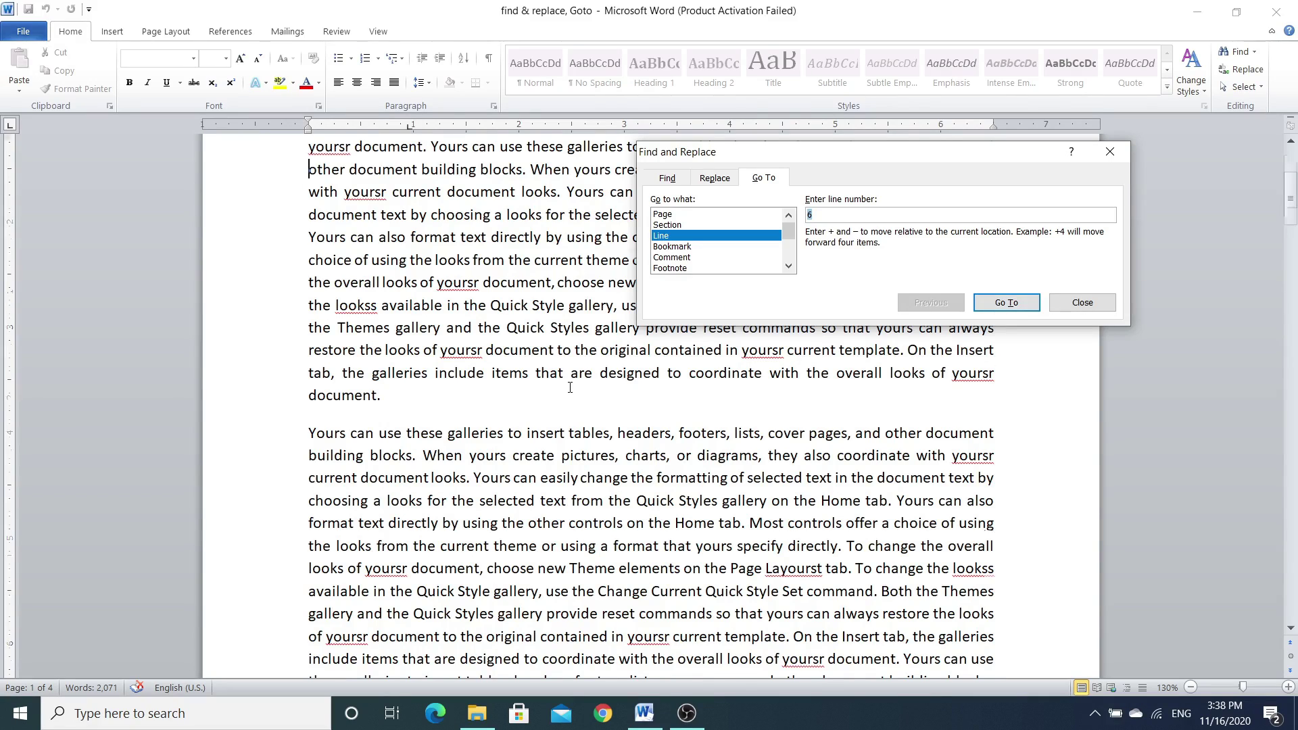
scroll(570, 387, "up", 3)
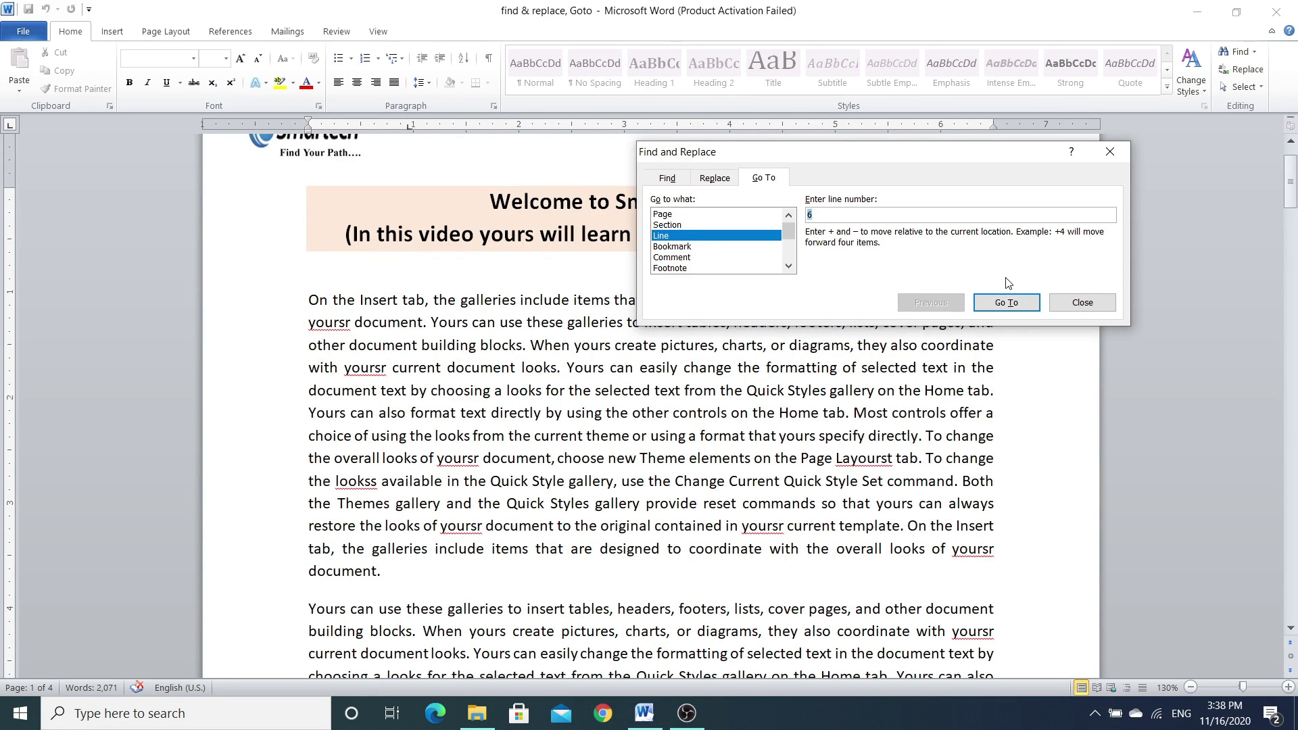
left_click(1008, 302)
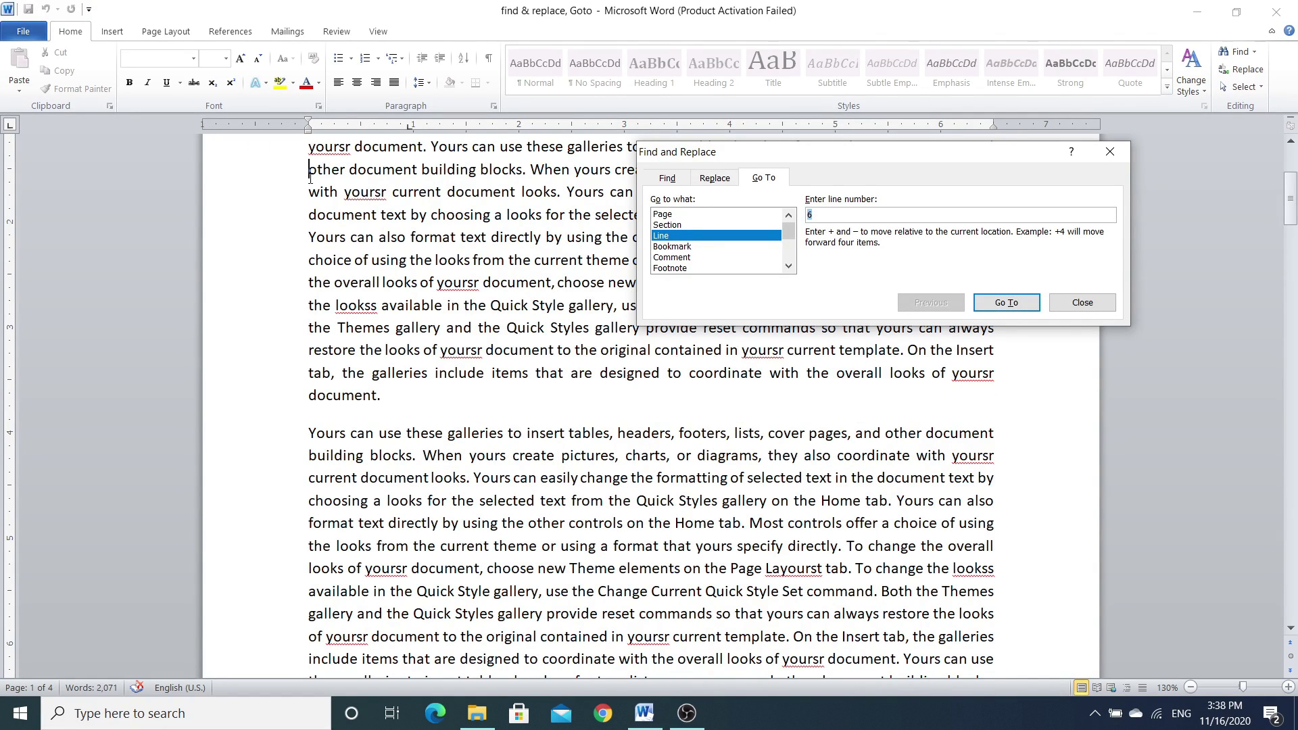
left_click(1110, 153)
scroll(303, 204, "up", 3)
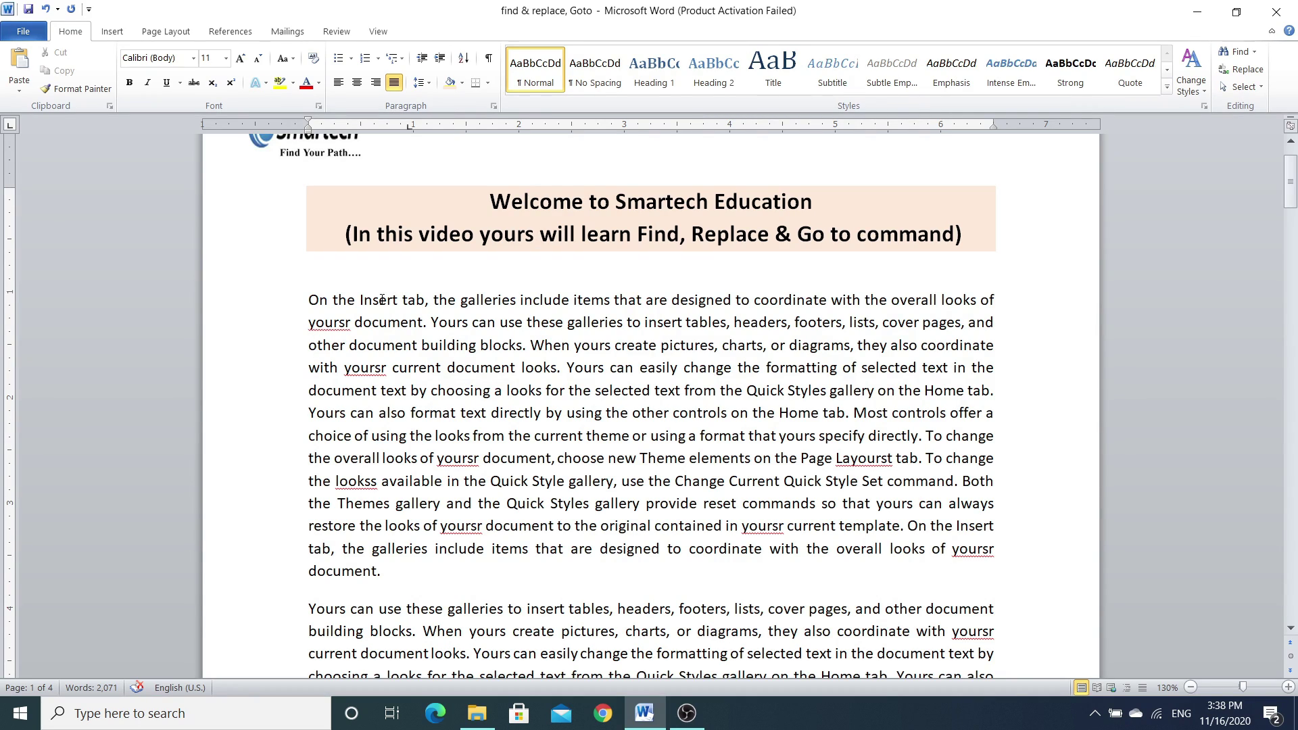
left_click(330, 270)
left_click_drag(310, 346, 427, 351)
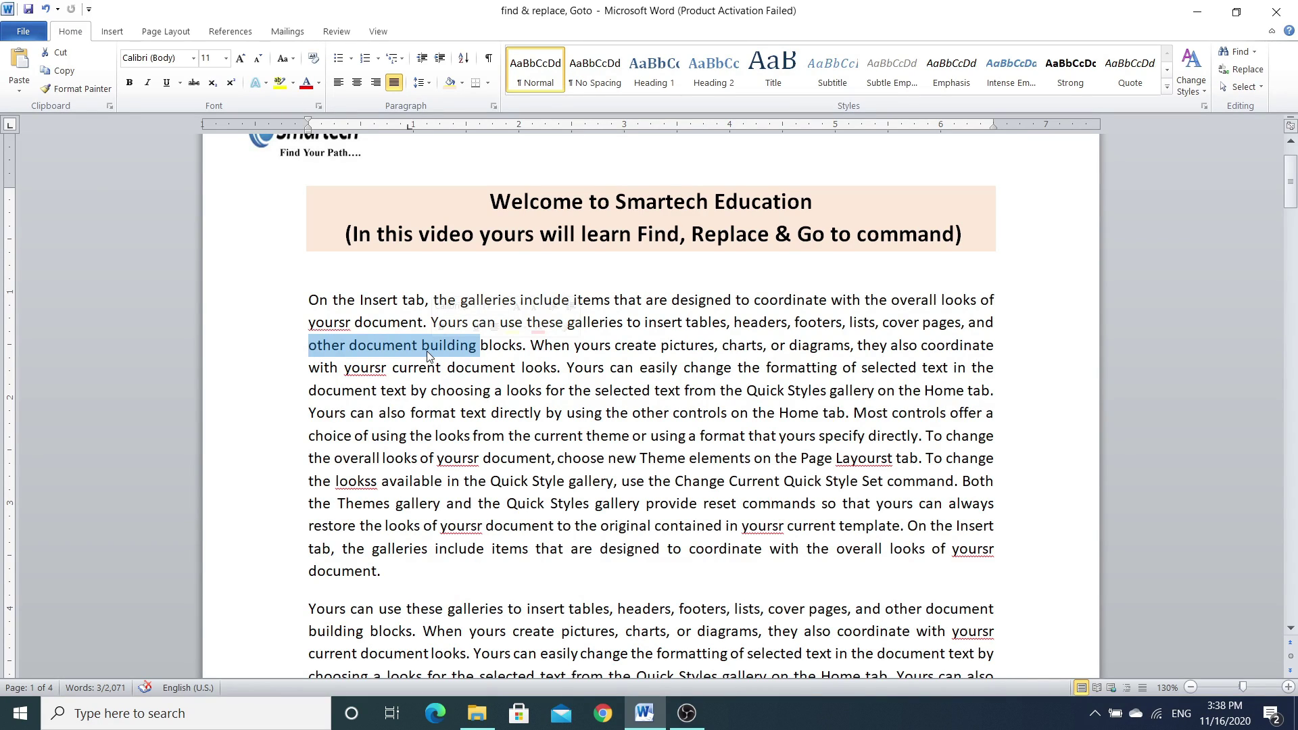
scroll(731, 354, "down", 1)
left_click_drag(745, 353, 731, 355)
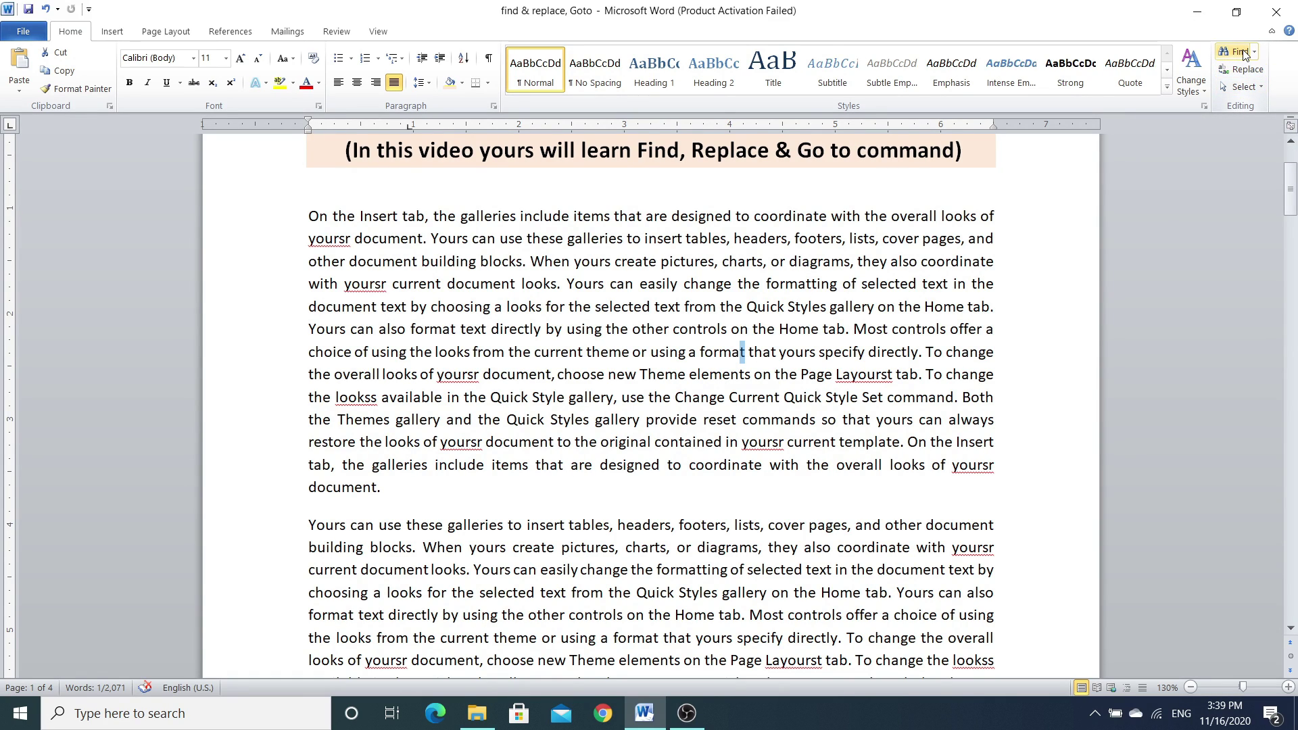
left_click(905, 240)
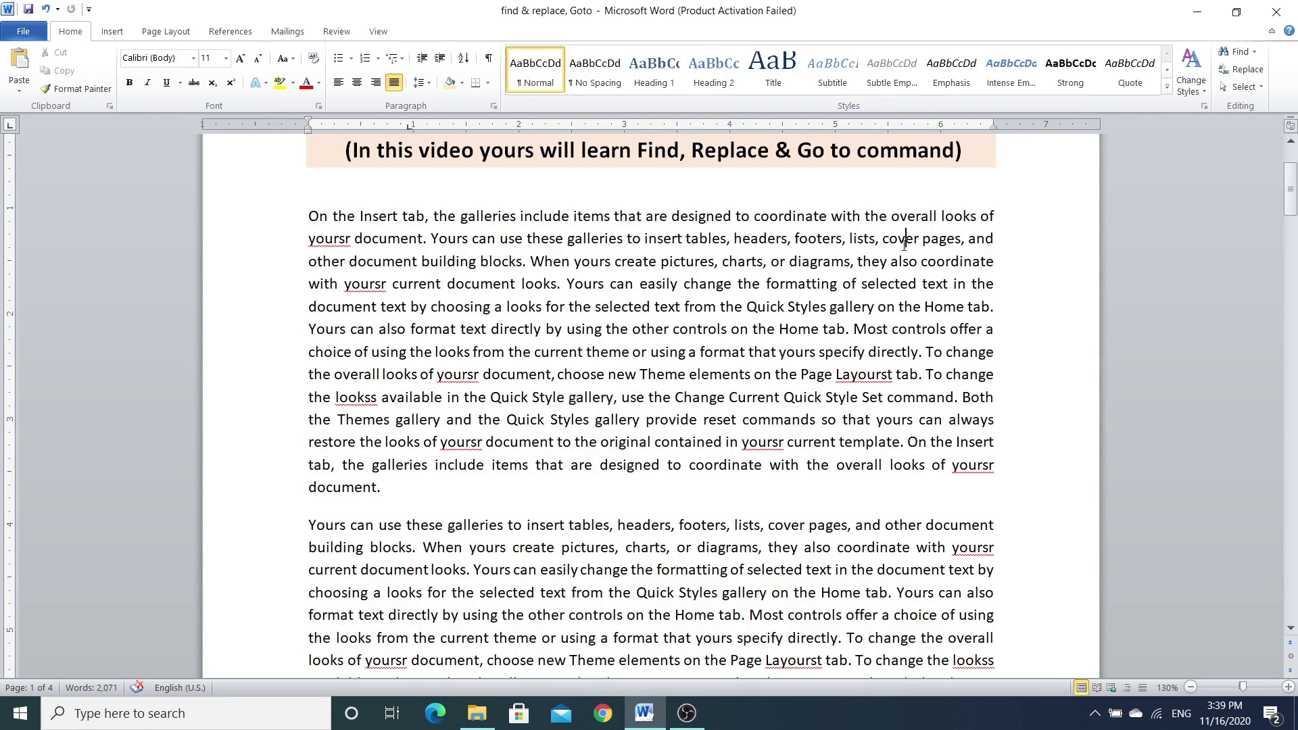
left_click(904, 240)
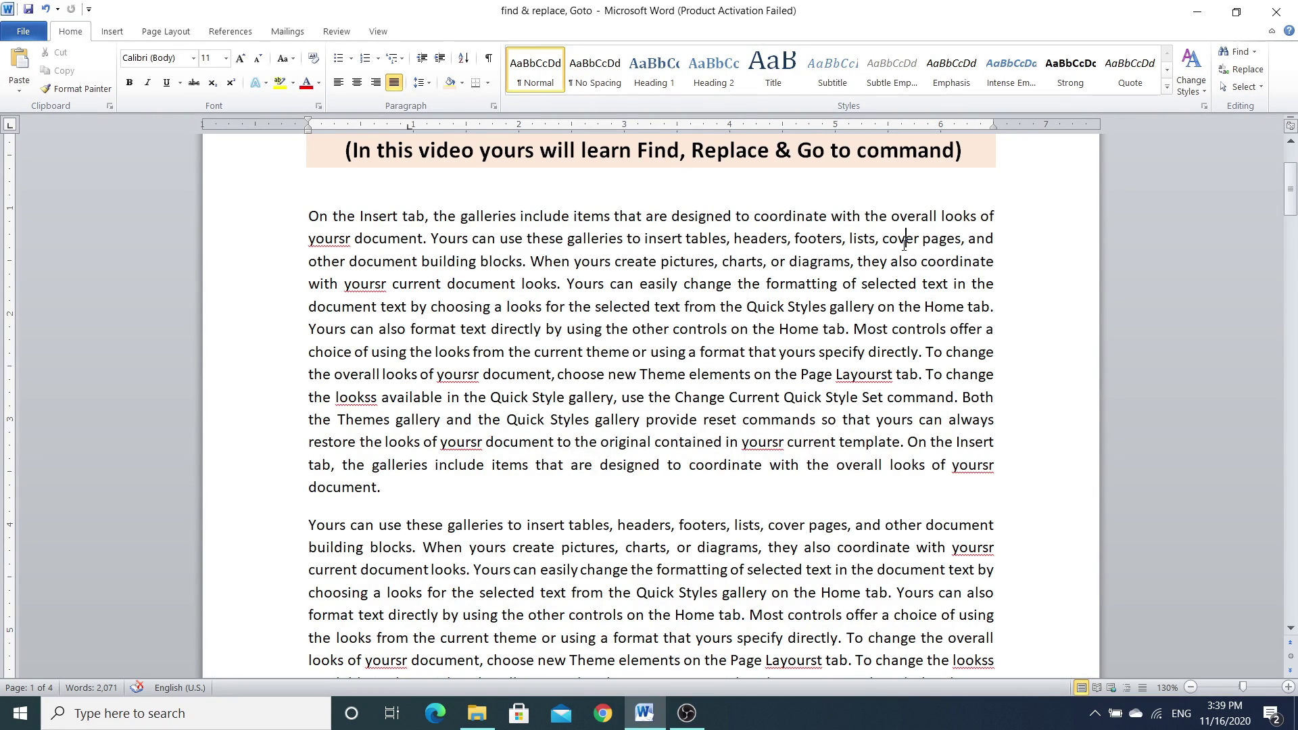